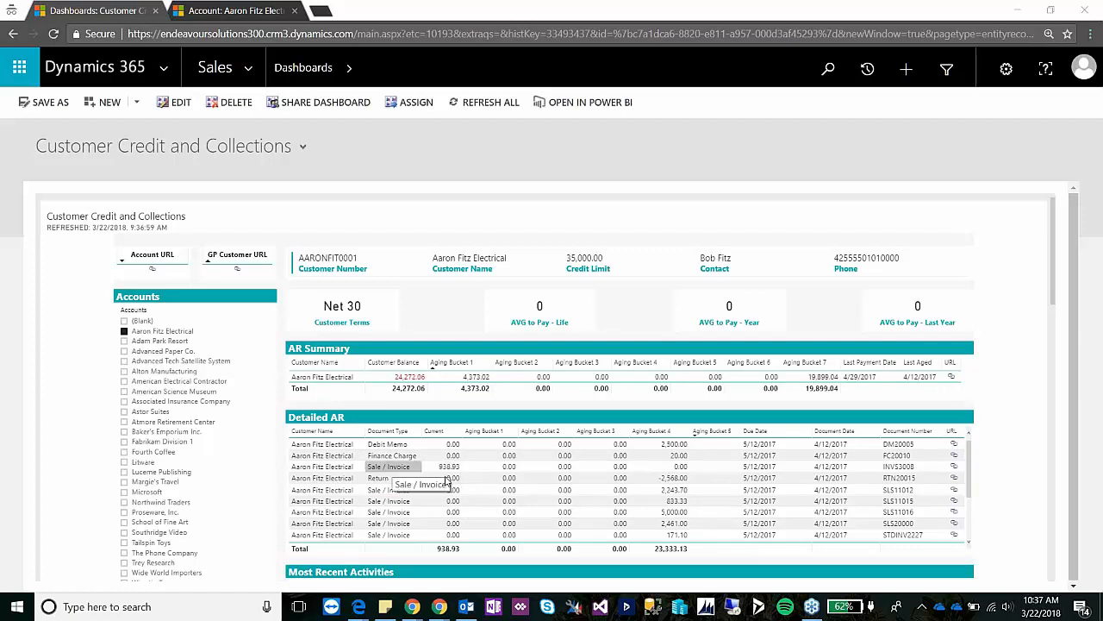
Step: Review the Detailed AR entries and Most Recent Activities for Aaron Fitz Electrical on the Customer Credit and Collections dashboard
scroll(463, 489, down, 2)
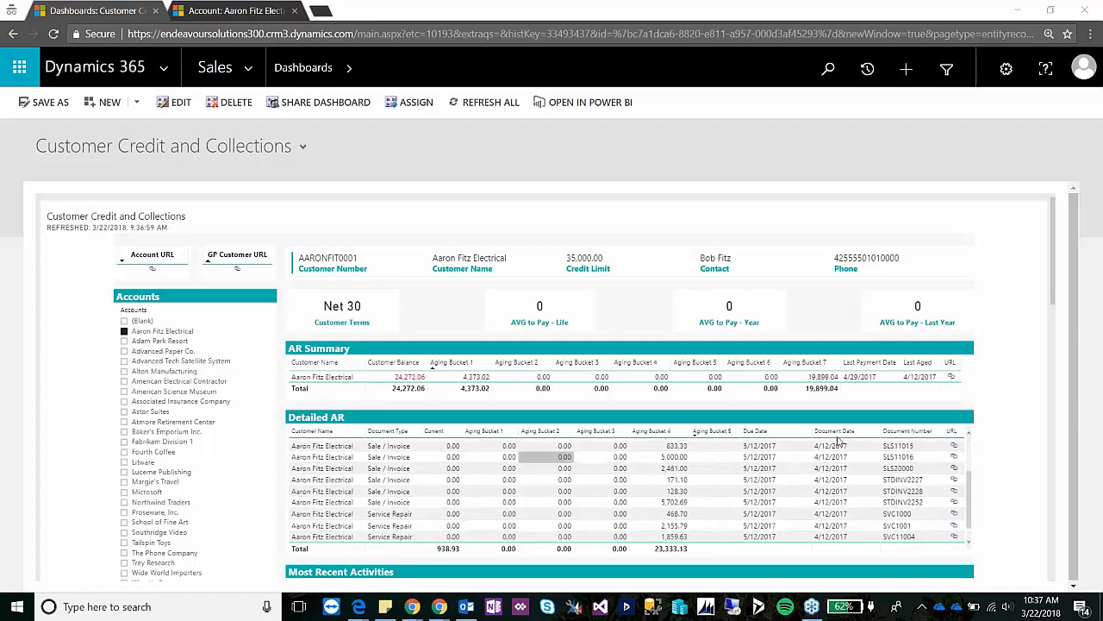
scroll(1026, 468, down, 3)
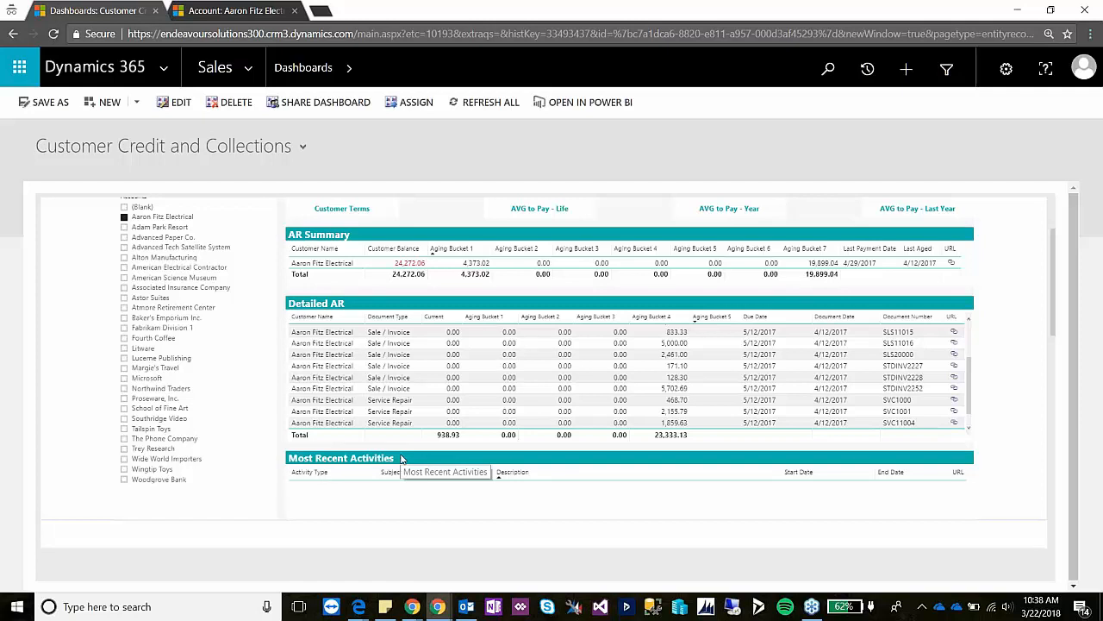
scroll(451, 304, up, 3)
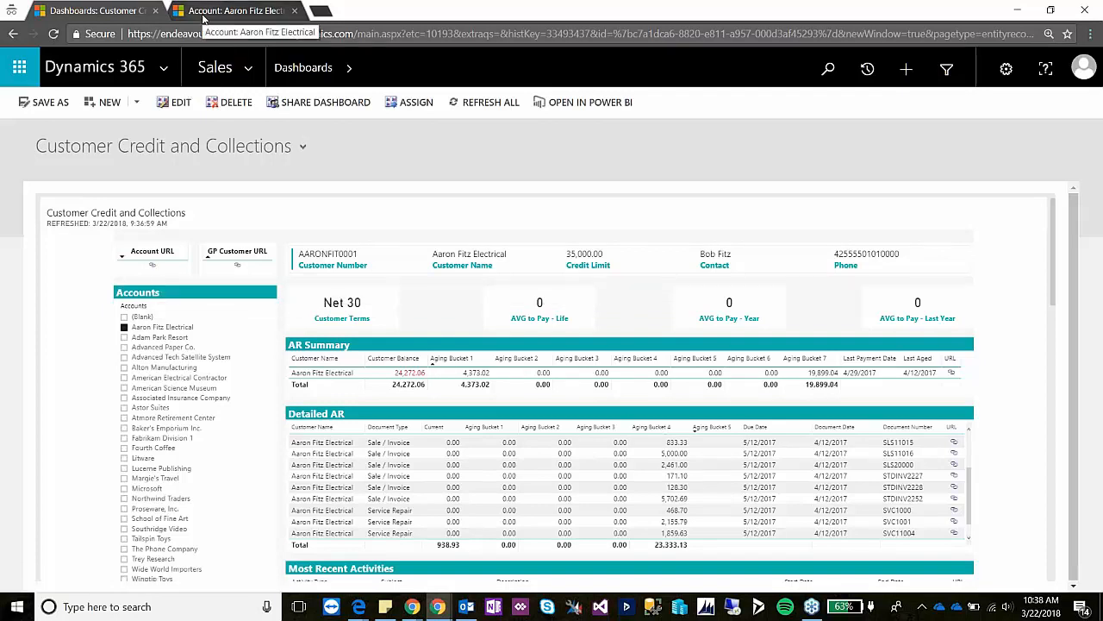
Step: Switch to the Aaron Fitz Electrical account record and review its account information, posts, contacts and open opportunities
click(205, 17)
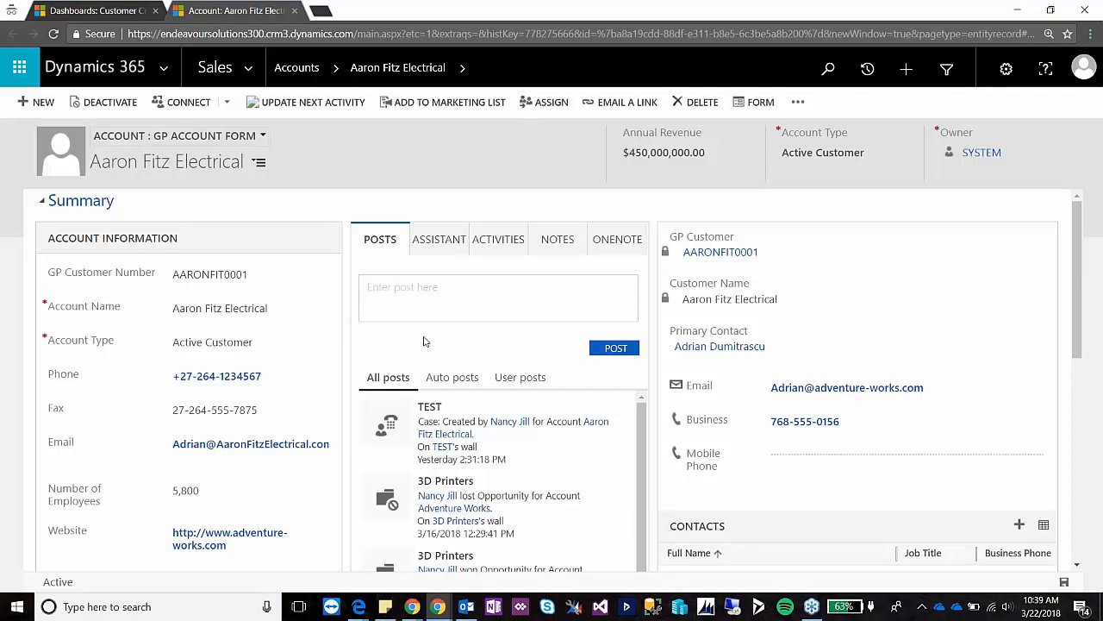
scroll(781, 515, down, 1)
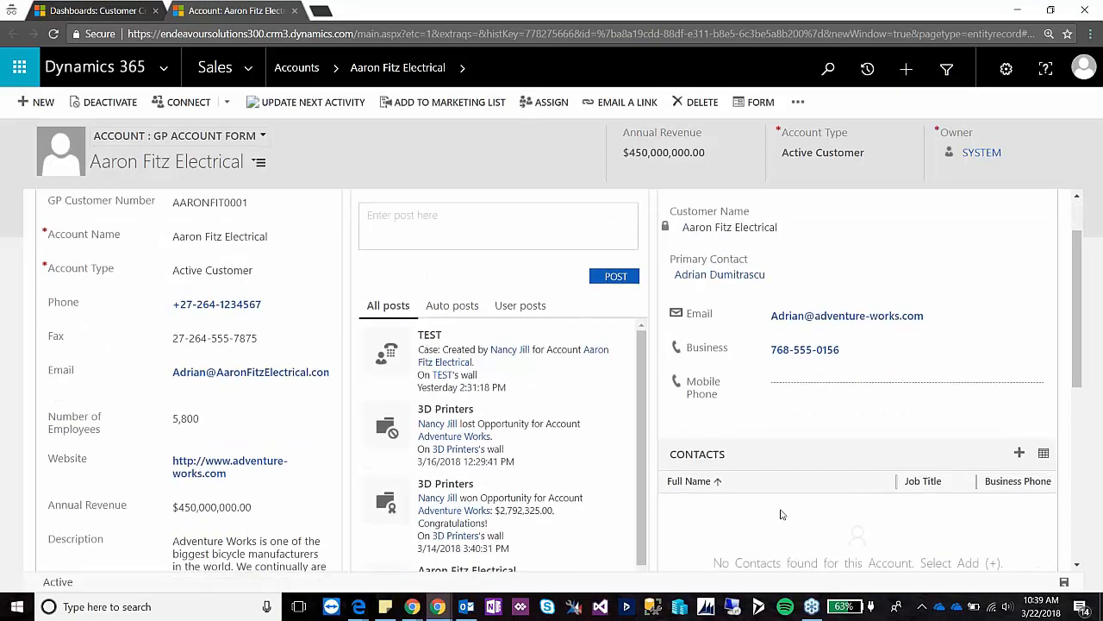
scroll(781, 515, down, 3)
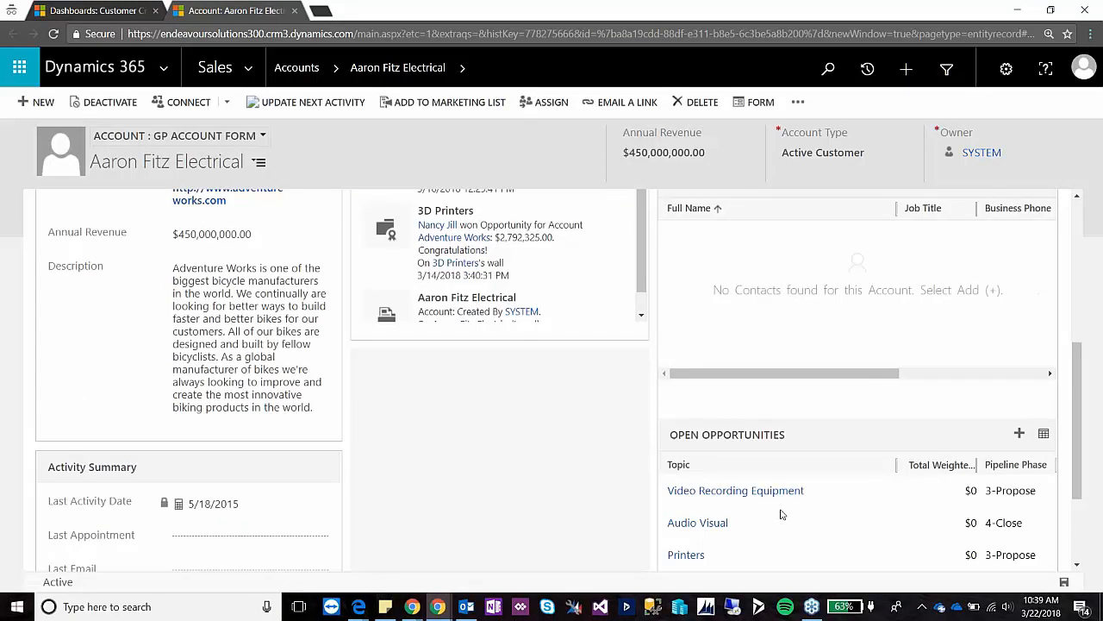
scroll(781, 515, down, 1)
scroll(781, 514, down, 1)
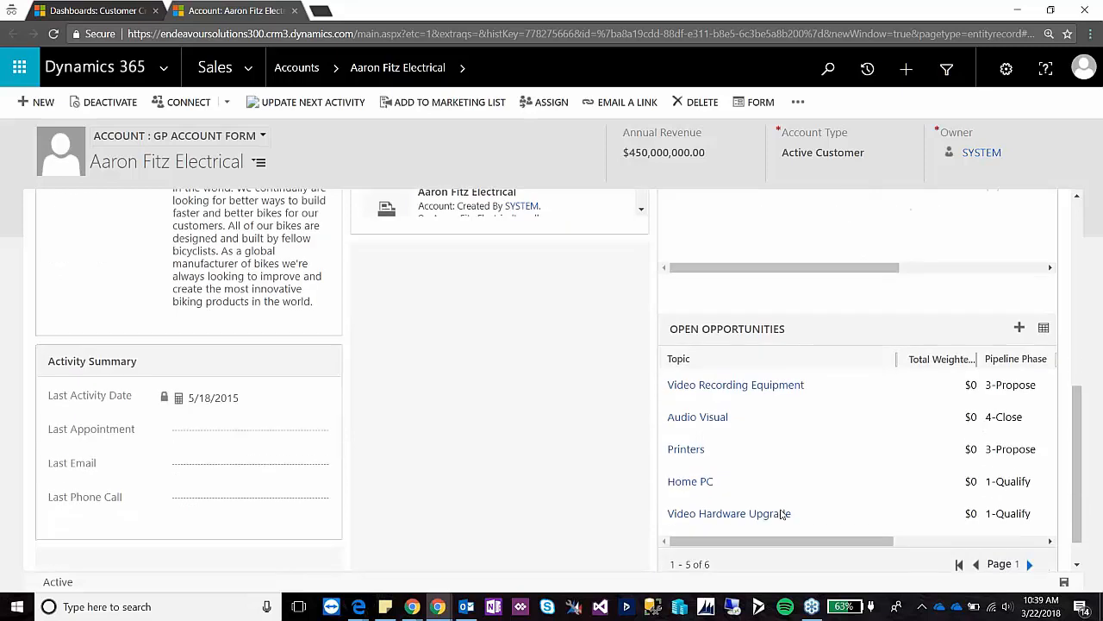
scroll(781, 515, up, 5)
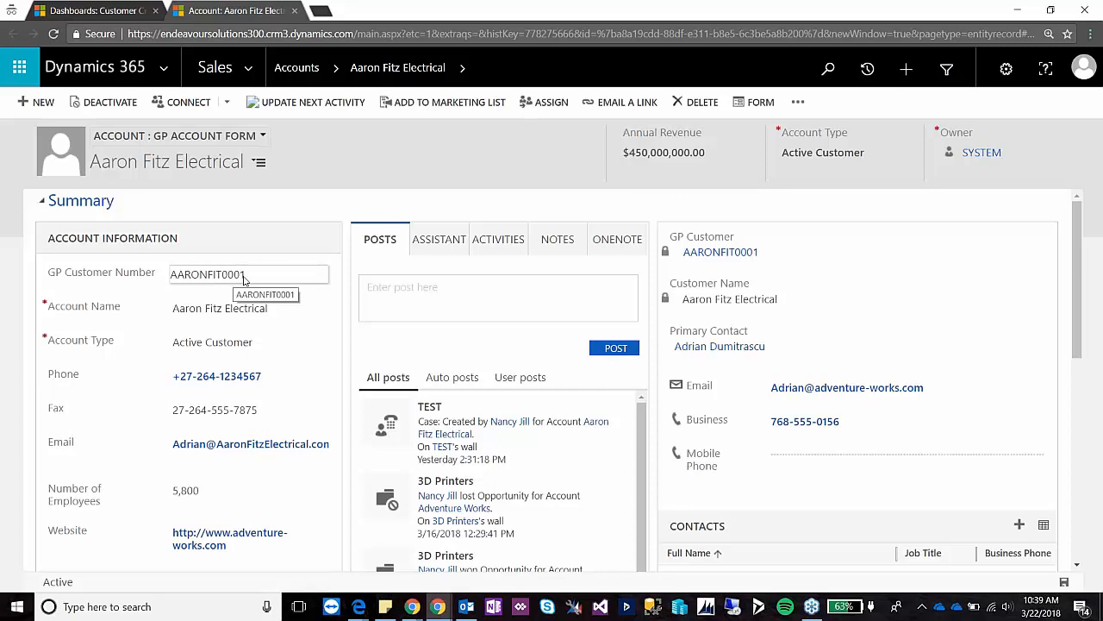
Step: Open the account's linked GP Customer record and review its details, addresses, AR summary, AR summary detail and sales transactions
click(728, 252)
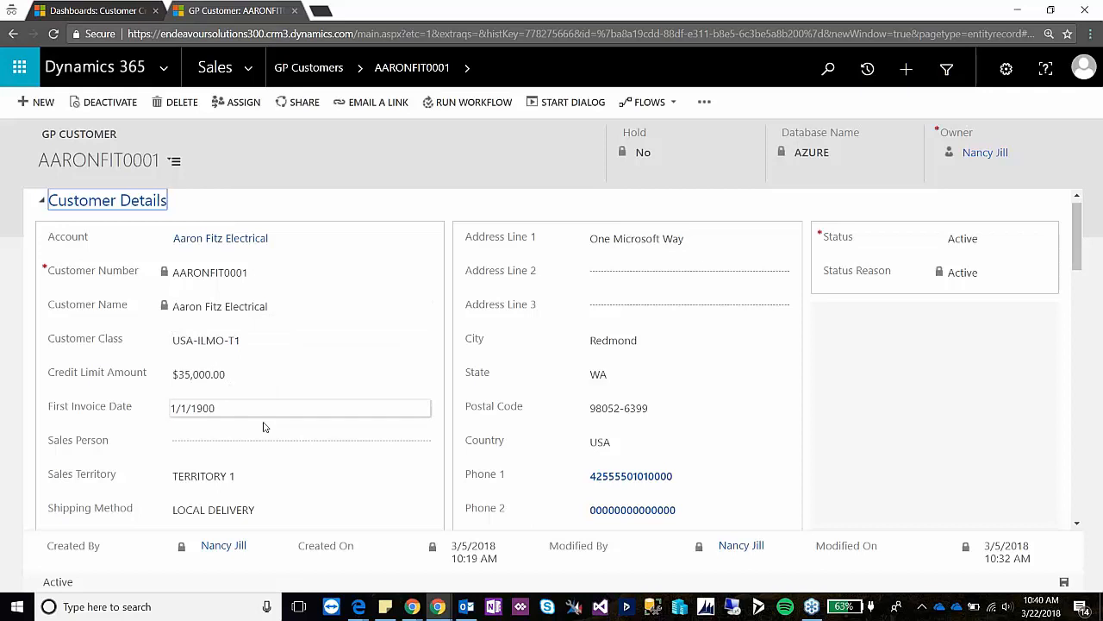
scroll(265, 427, down, 1)
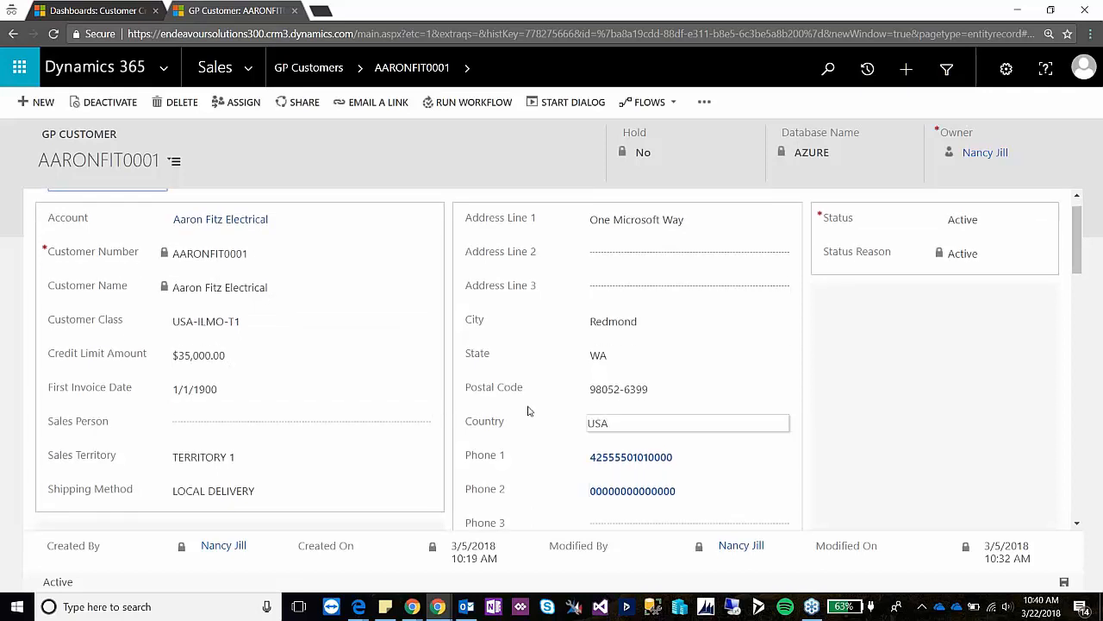
scroll(529, 411, down, 5)
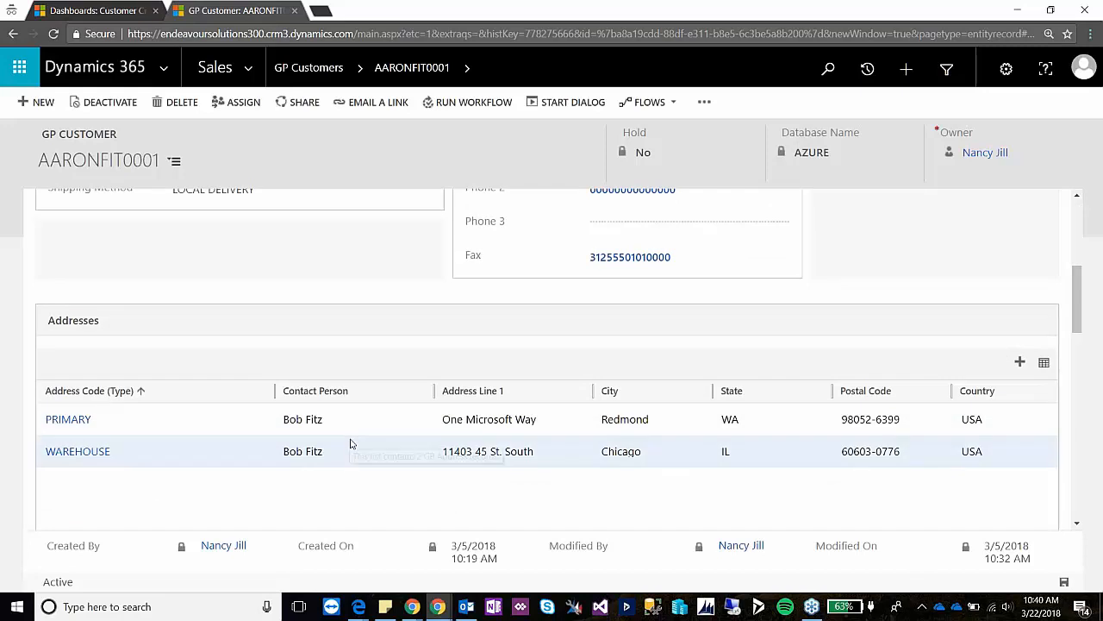
scroll(350, 443, down, 5)
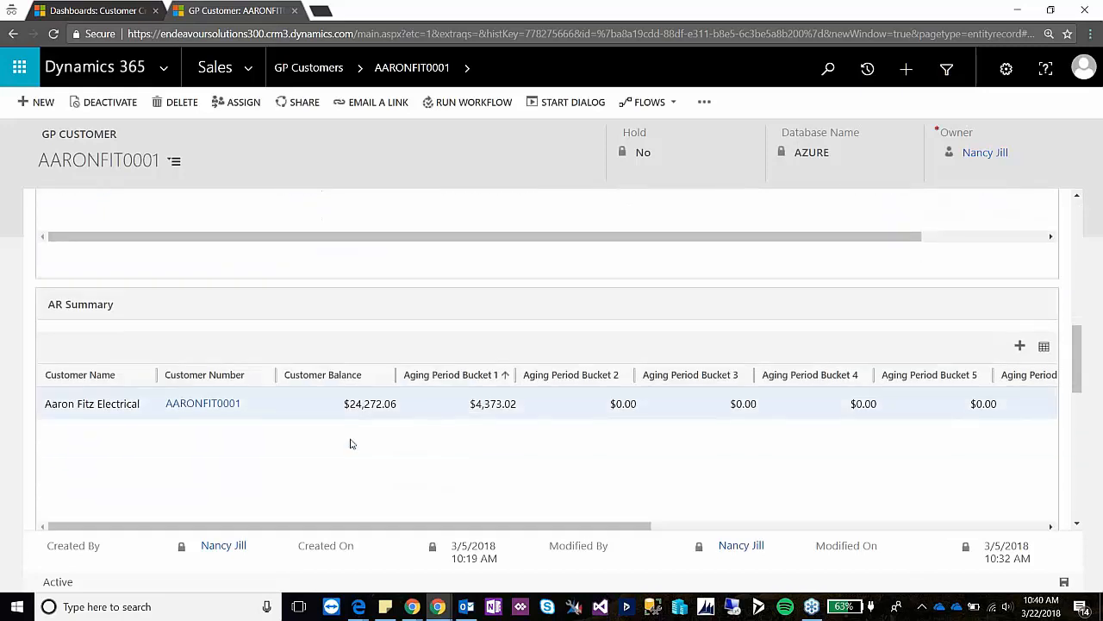
scroll(350, 443, down, 3)
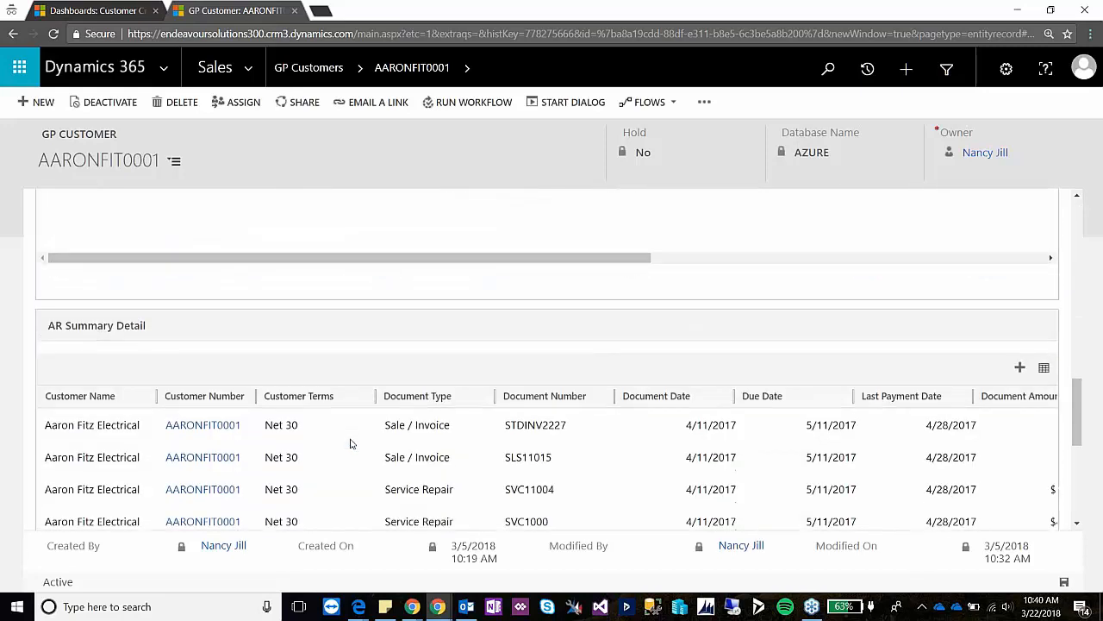
scroll(350, 443, down, 1)
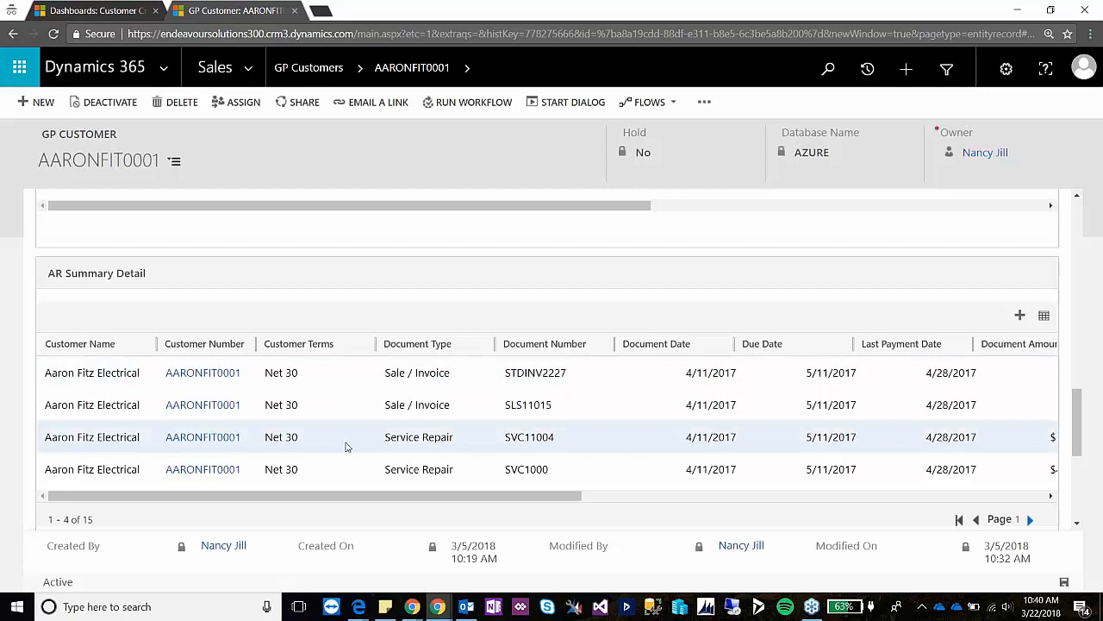
scroll(348, 447, down, 3)
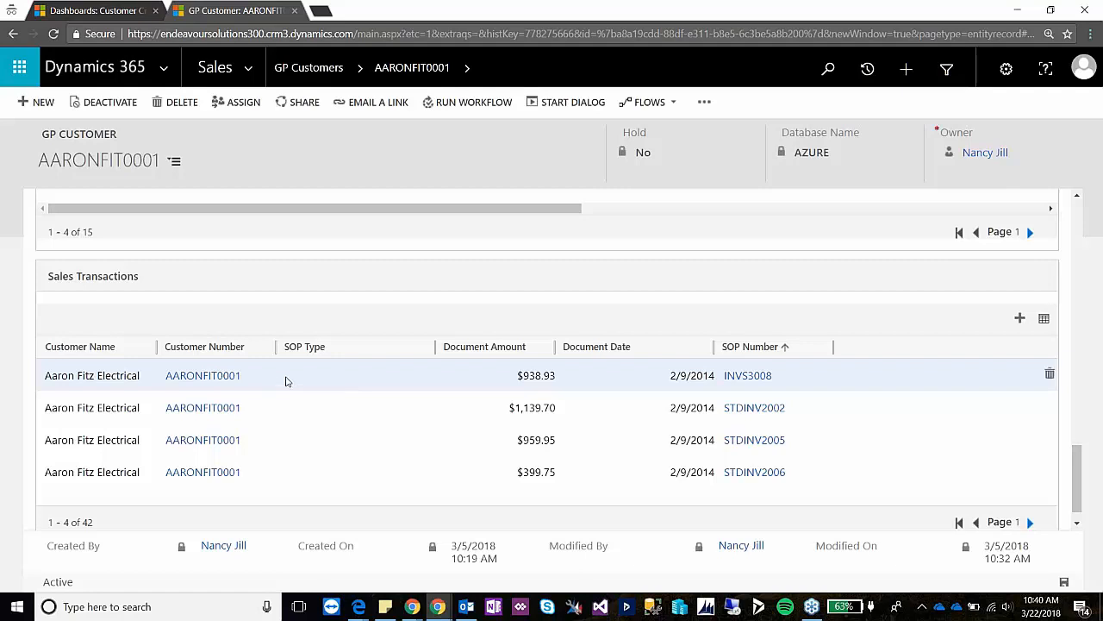
Step: Open the first sales transaction listed for the customer and review its header, line items and amounts
double_click(287, 381)
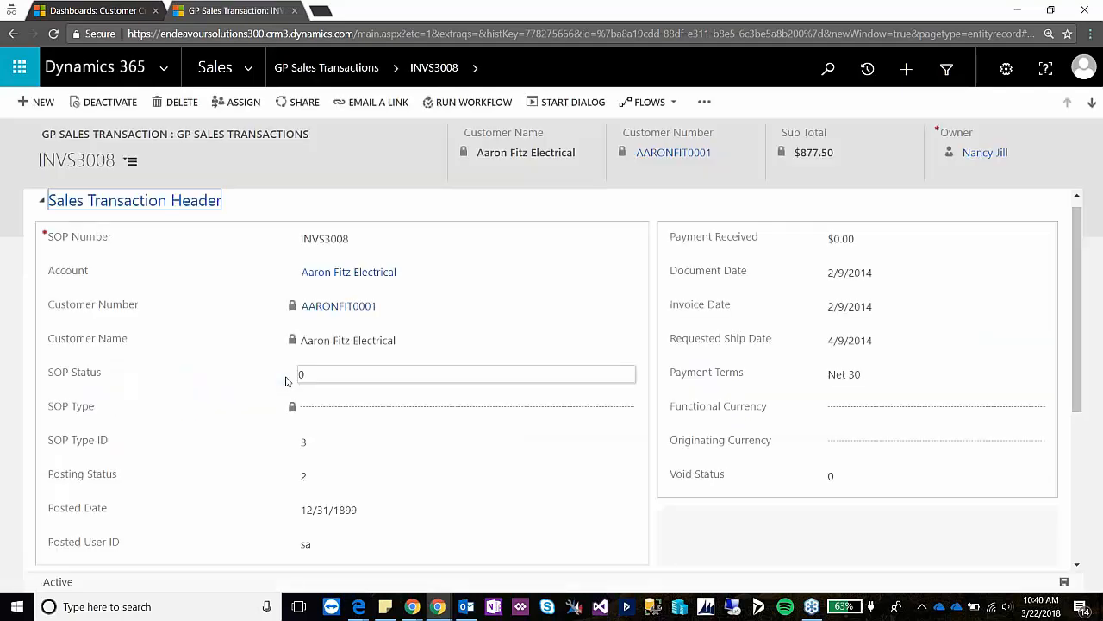
click(371, 169)
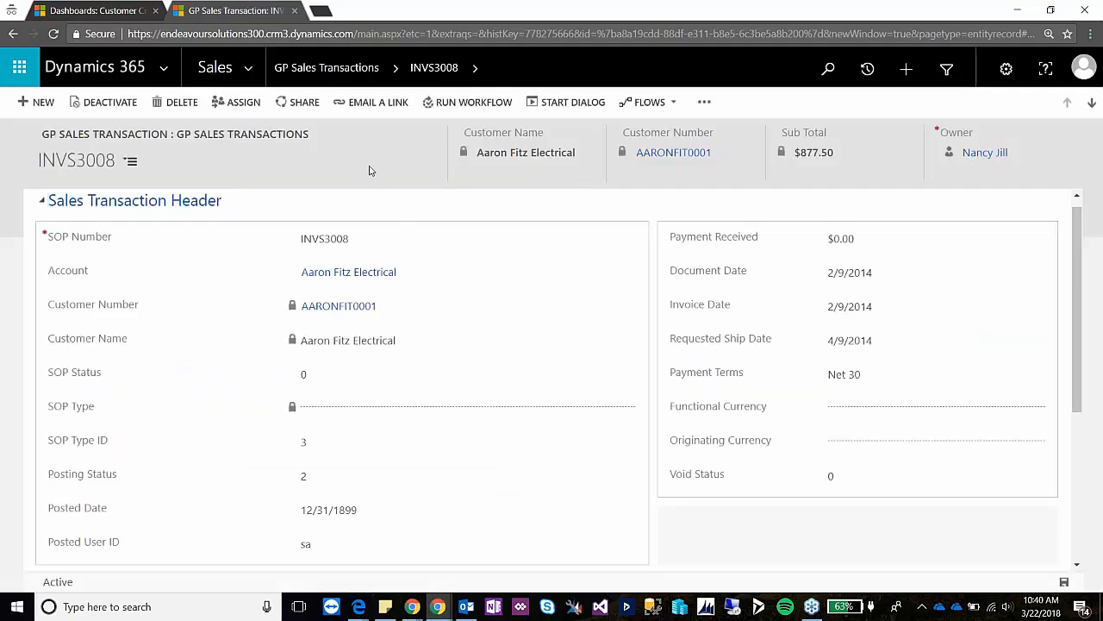
scroll(473, 355, down, 1)
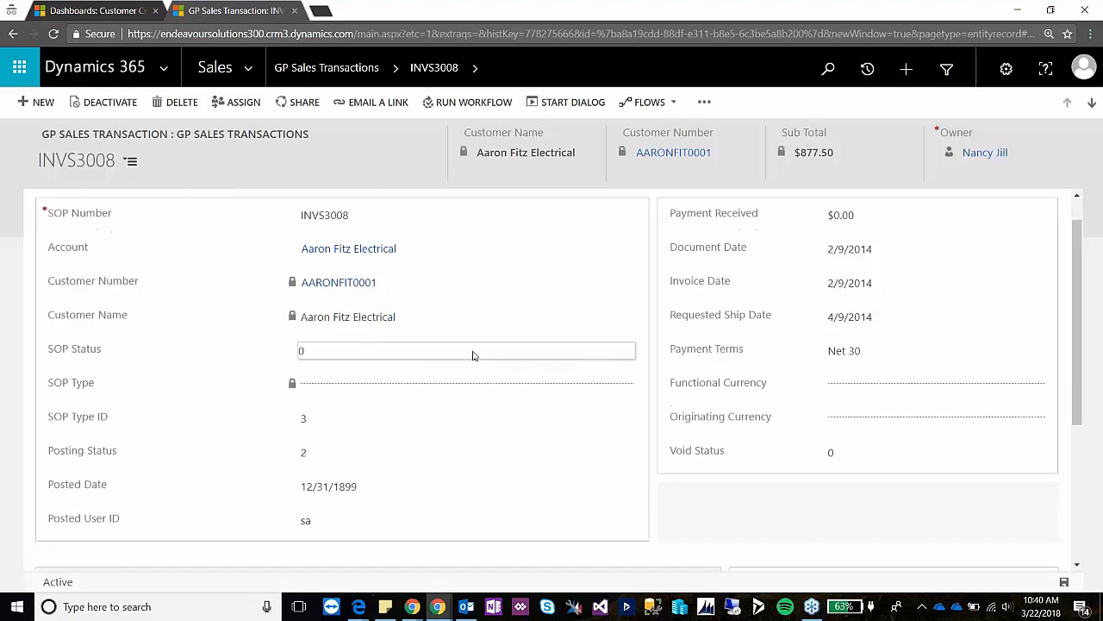
scroll(473, 355, down, 1)
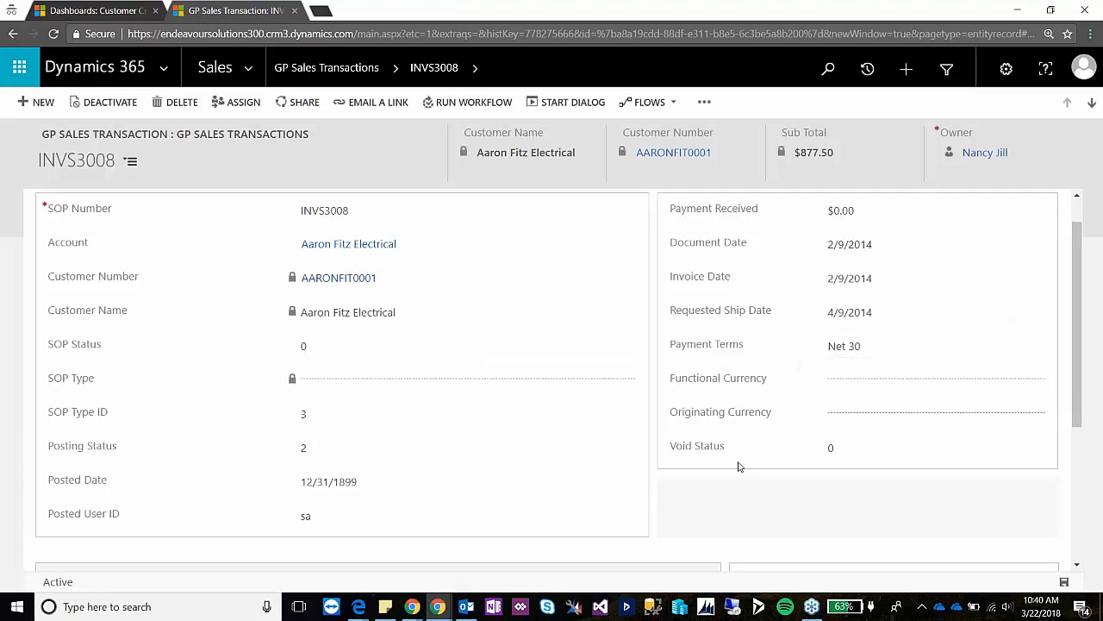
scroll(737, 456, down, 3)
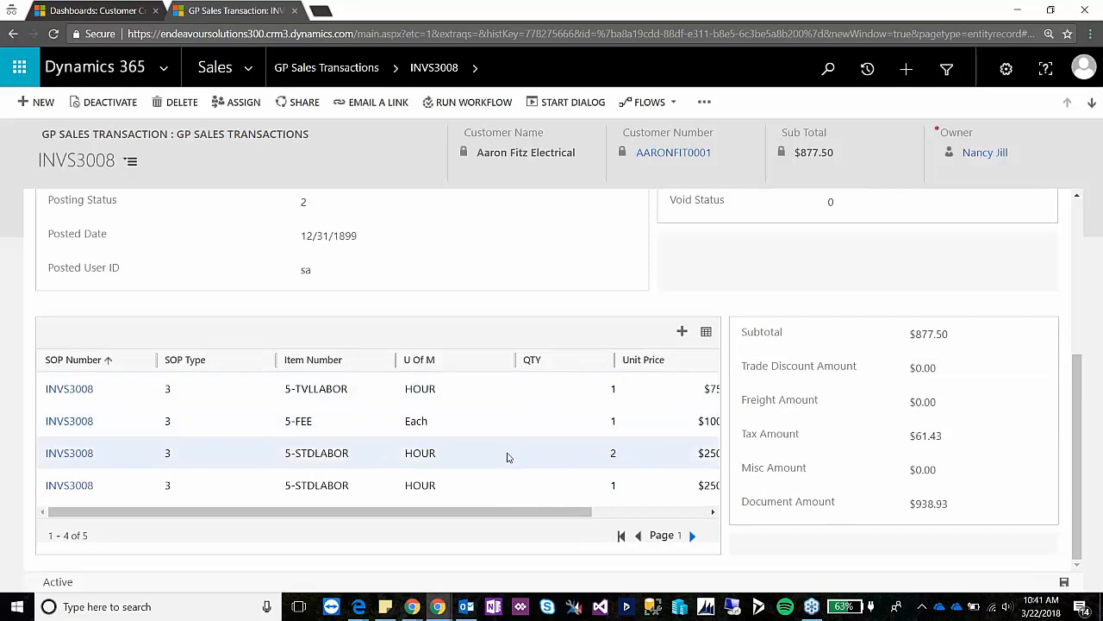
drag(511, 515, 490, 494)
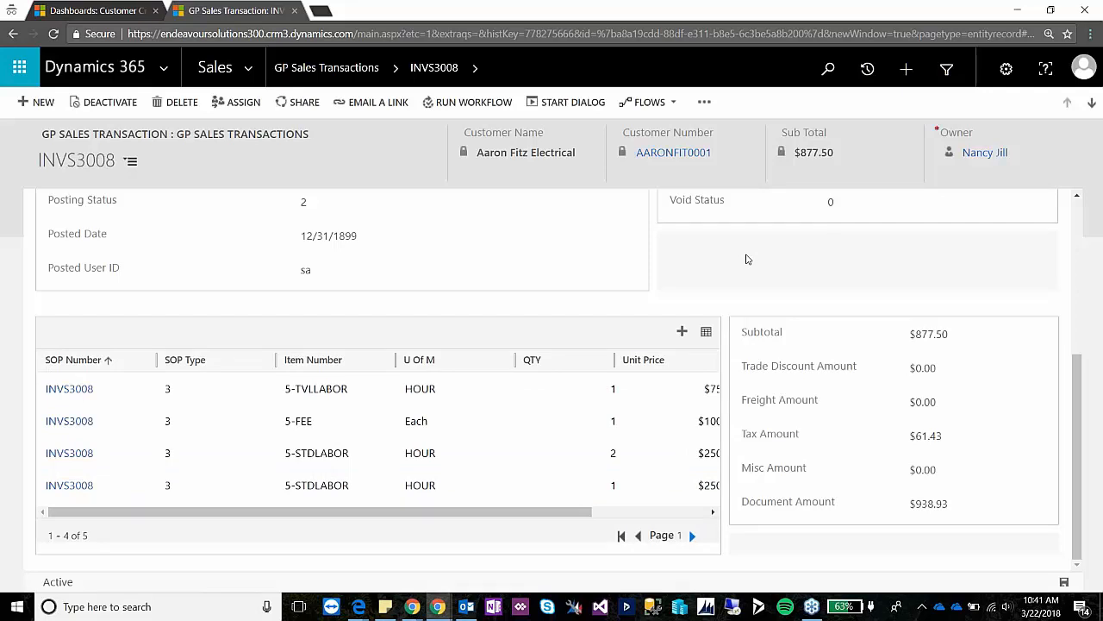
scroll(747, 259, up, 3)
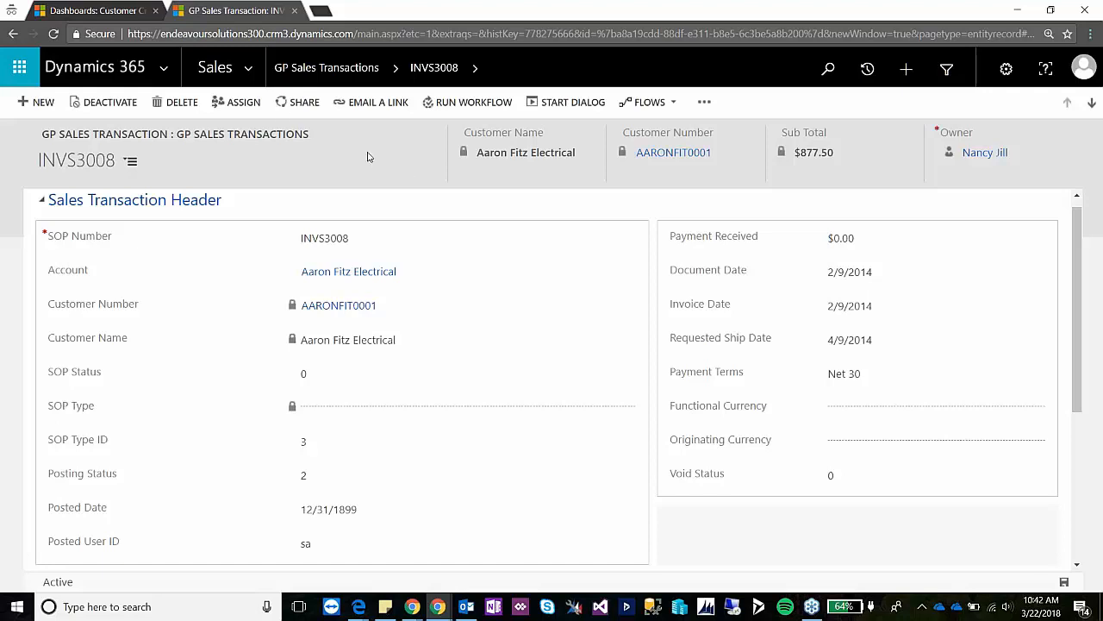
Step: Return to the Sales dashboards and open the Revenue Analysis dashboard
click(175, 71)
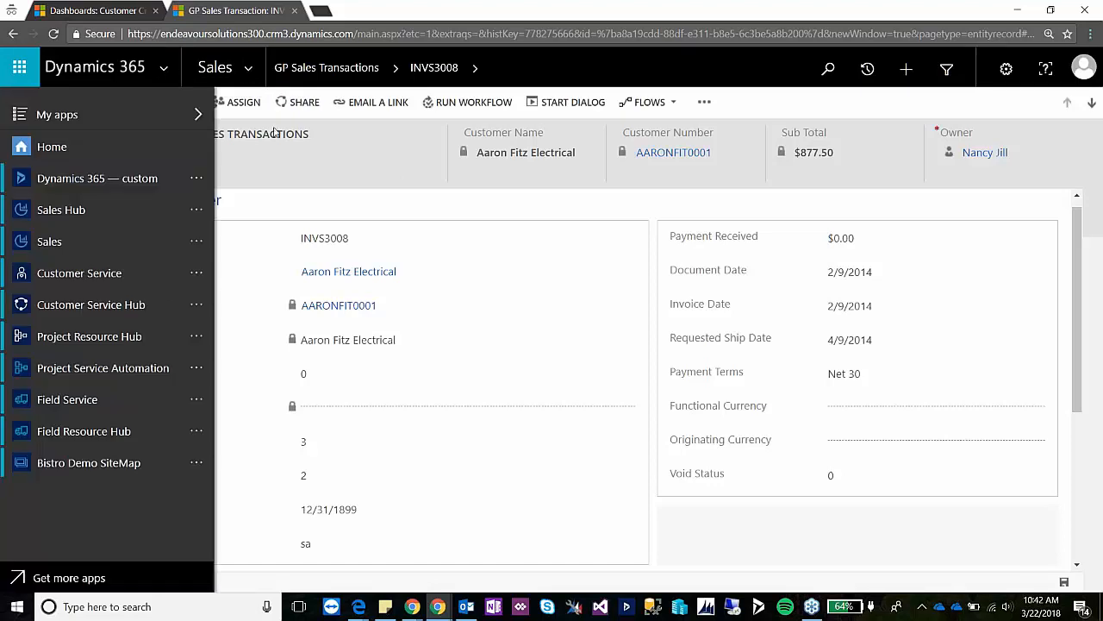
click(247, 67)
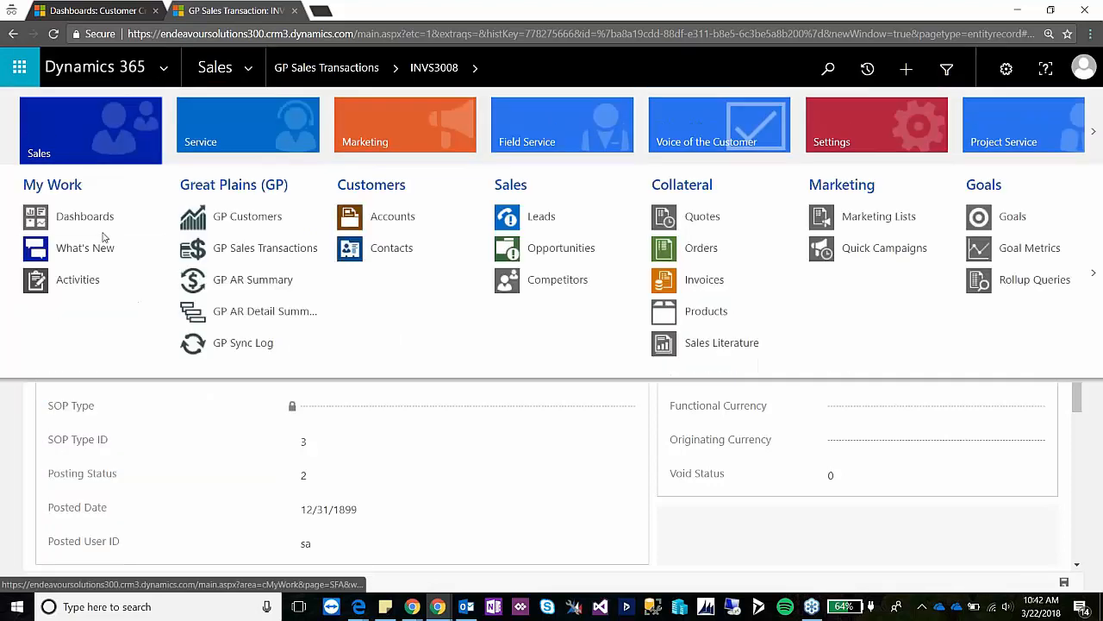
click(101, 226)
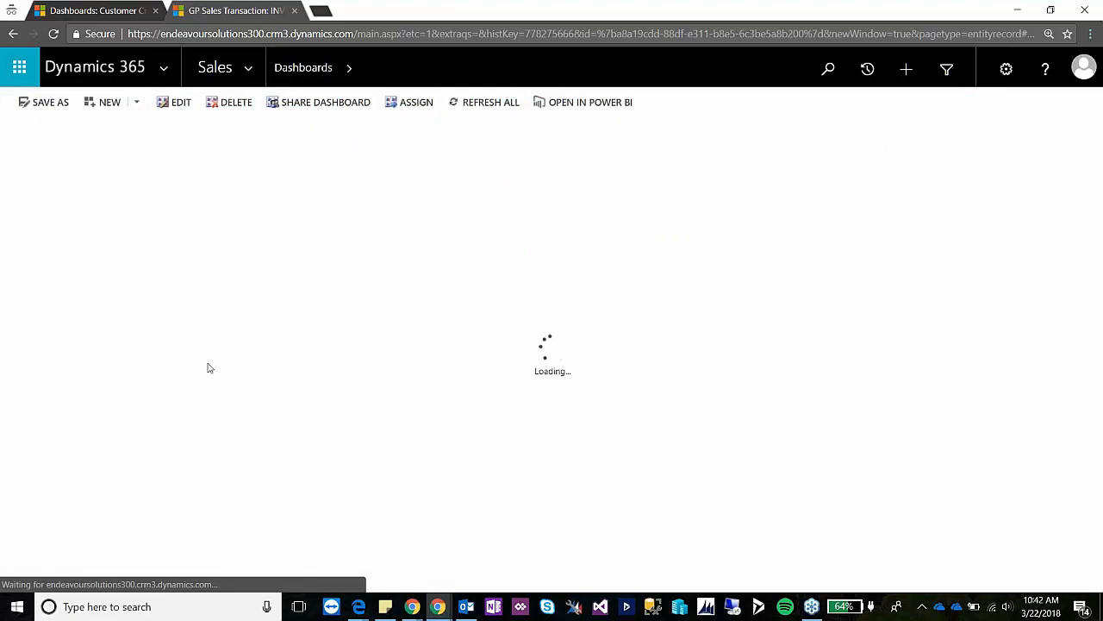
click(167, 153)
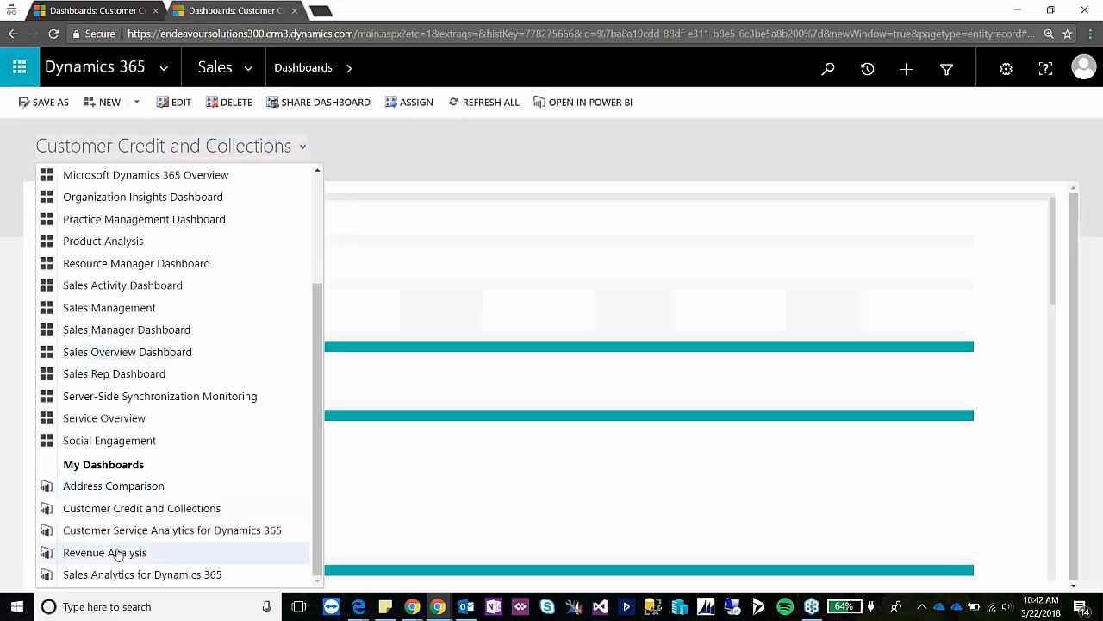
click(115, 552)
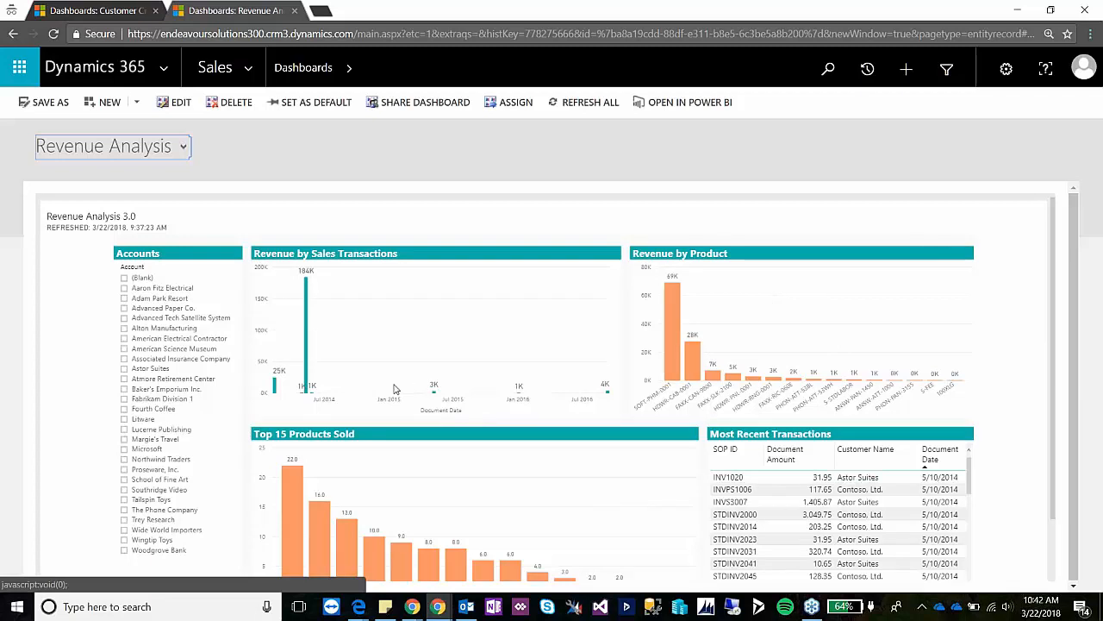
Step: Filter the Revenue Analysis dashboard to the Aaron Fitz Electrical account
scroll(776, 526, down, 3)
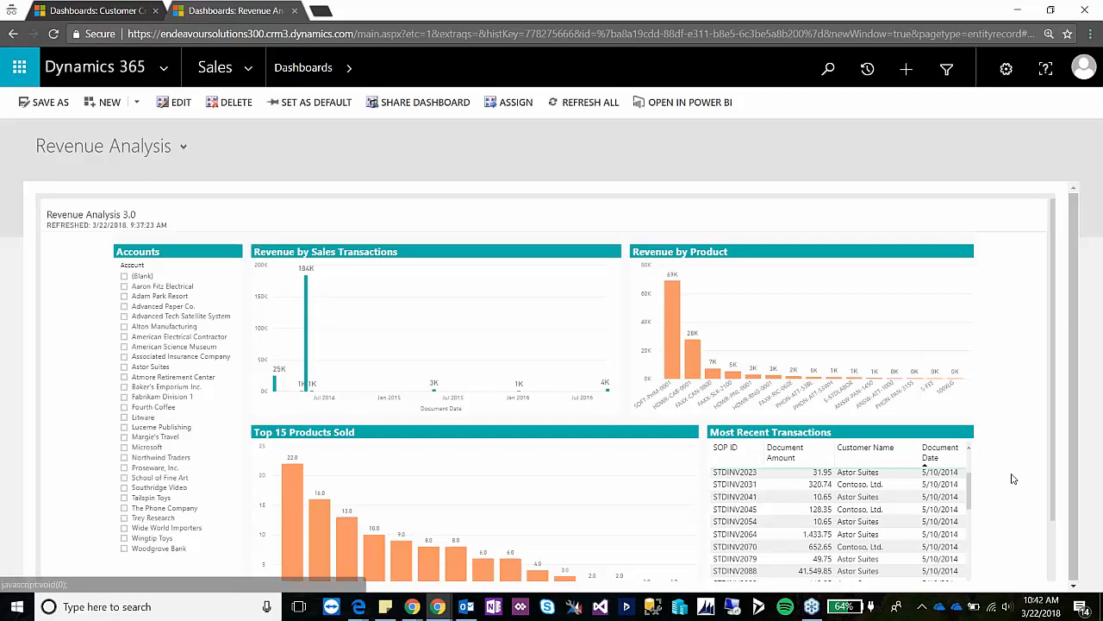
scroll(1009, 477, down, 1)
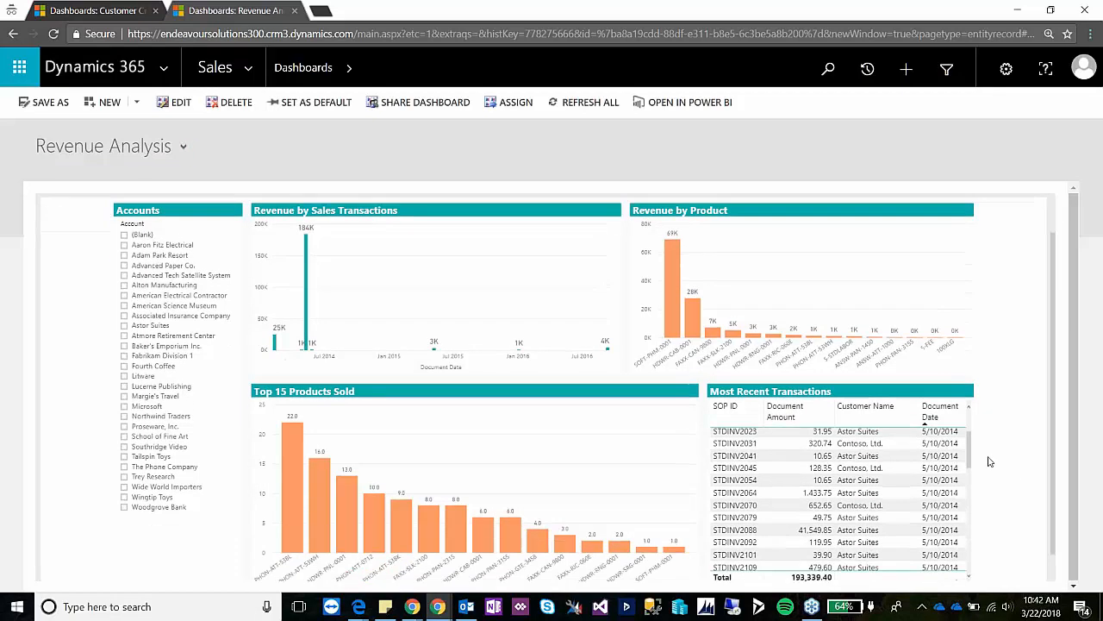
click(140, 246)
click(125, 246)
click(186, 247)
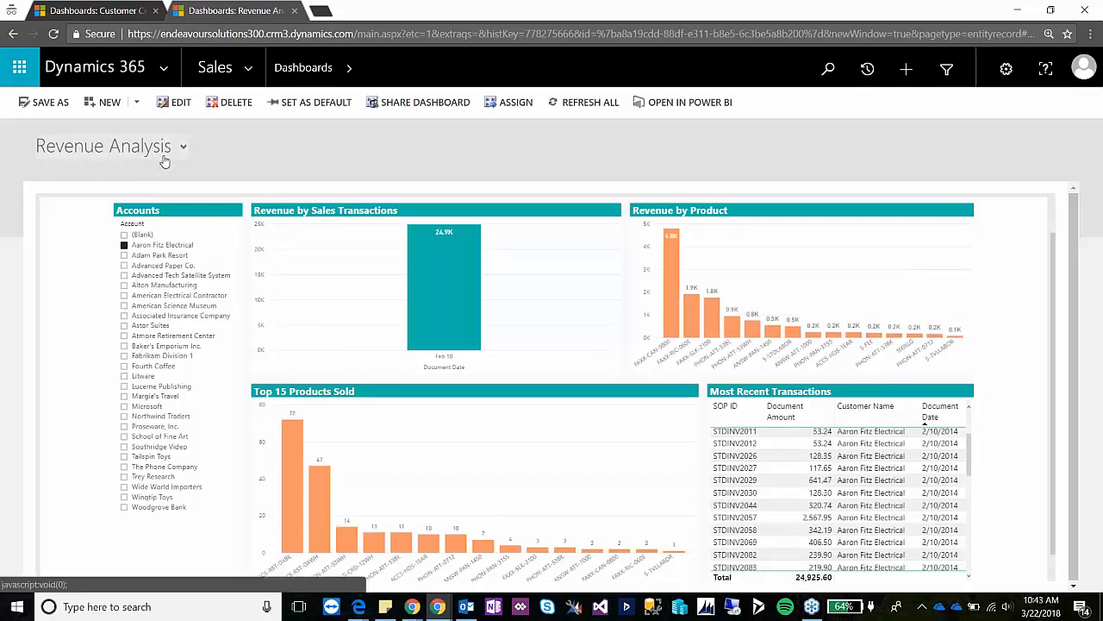
Step: Examine the filtered account's sales revenue, most recent transactions and the quantity of its top-selling product
mouse_move(436, 296)
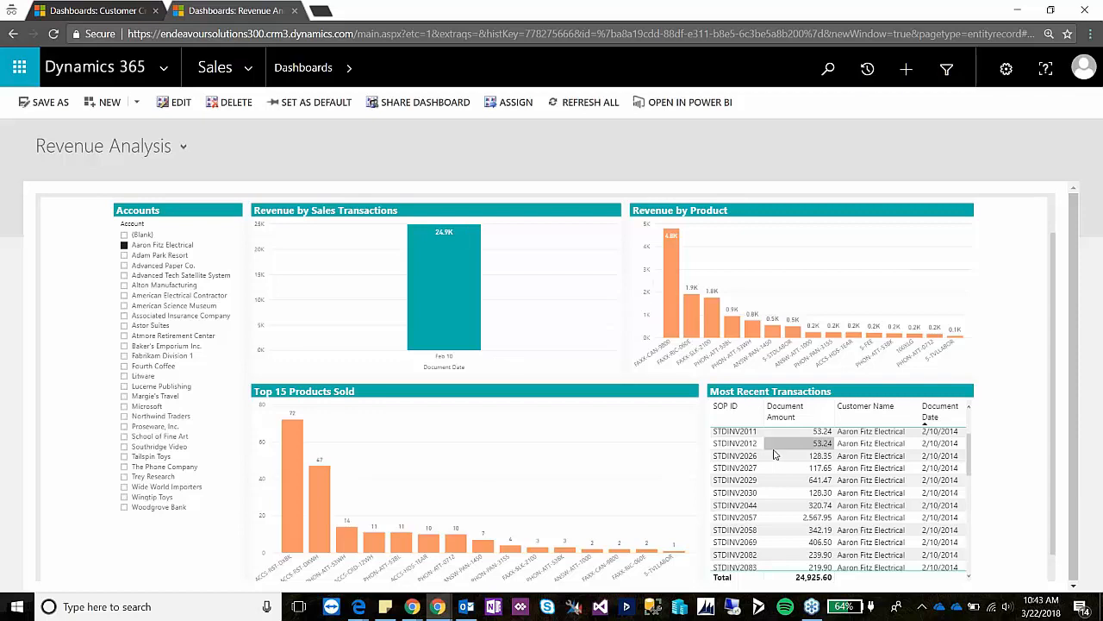
scroll(780, 461, down, 1)
scroll(779, 460, up, 5)
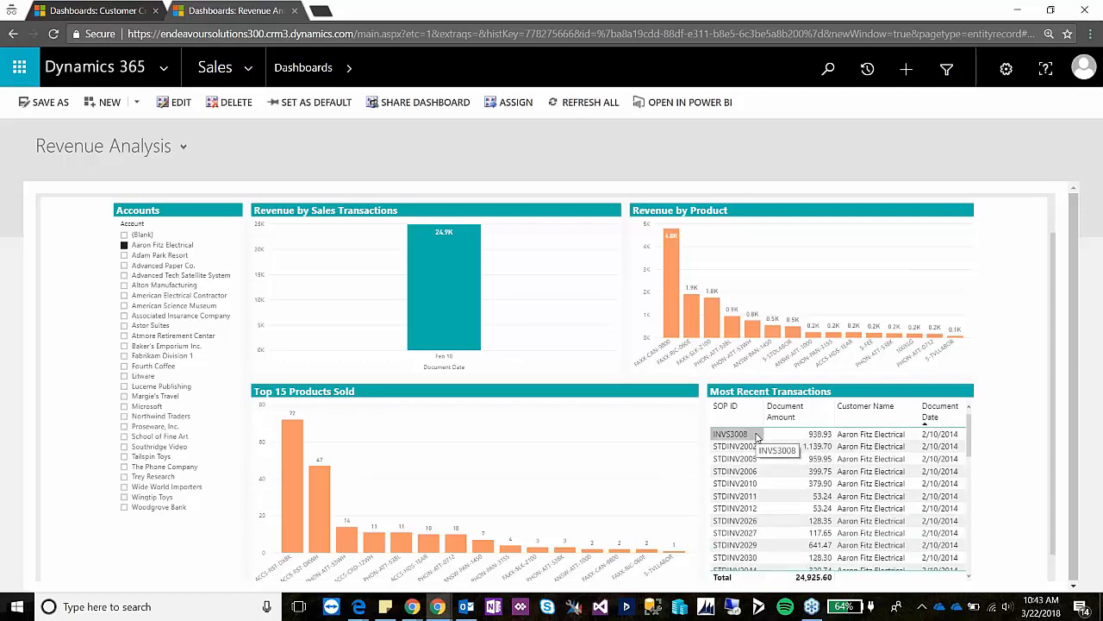
mouse_move(297, 495)
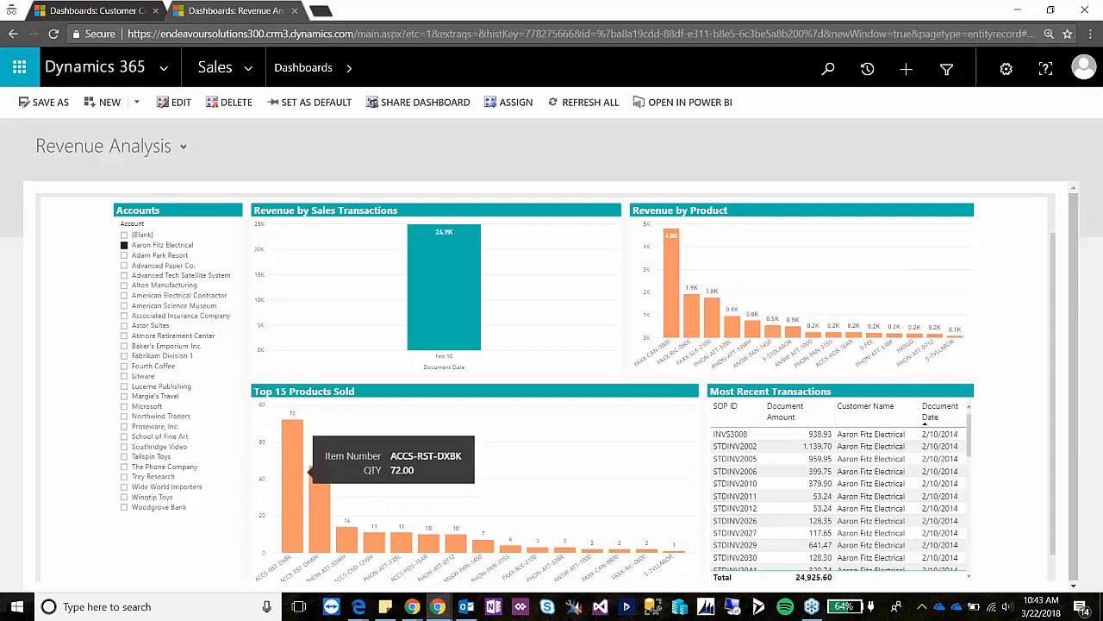
Step: Switch the account filter to Adam Park Resort and then to Advanced Paper Co. to compare their revenue
click(170, 257)
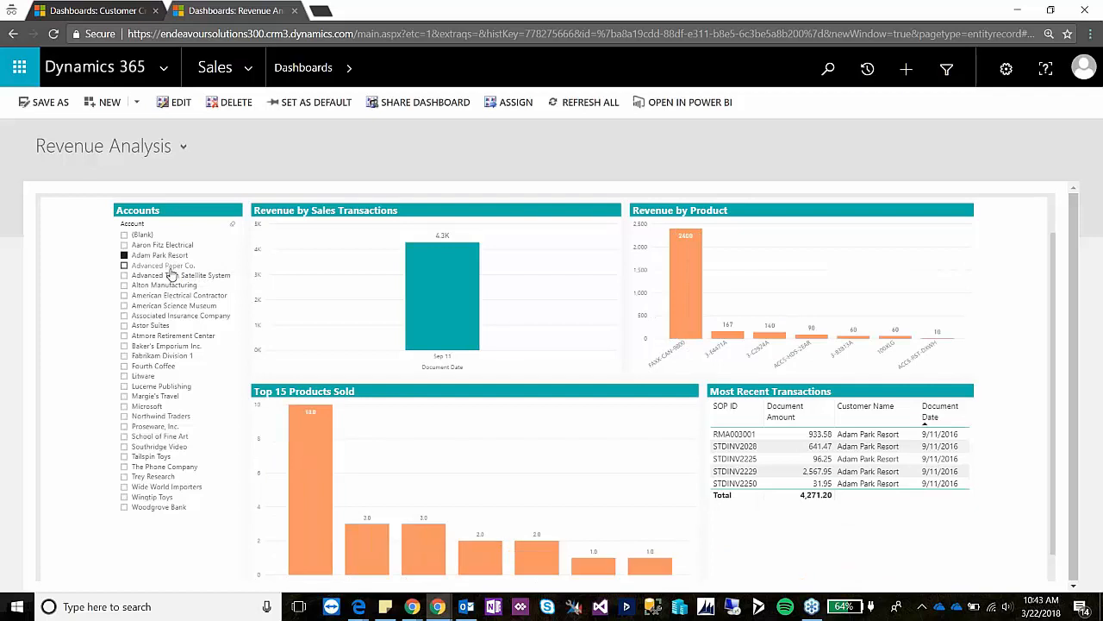
click(170, 266)
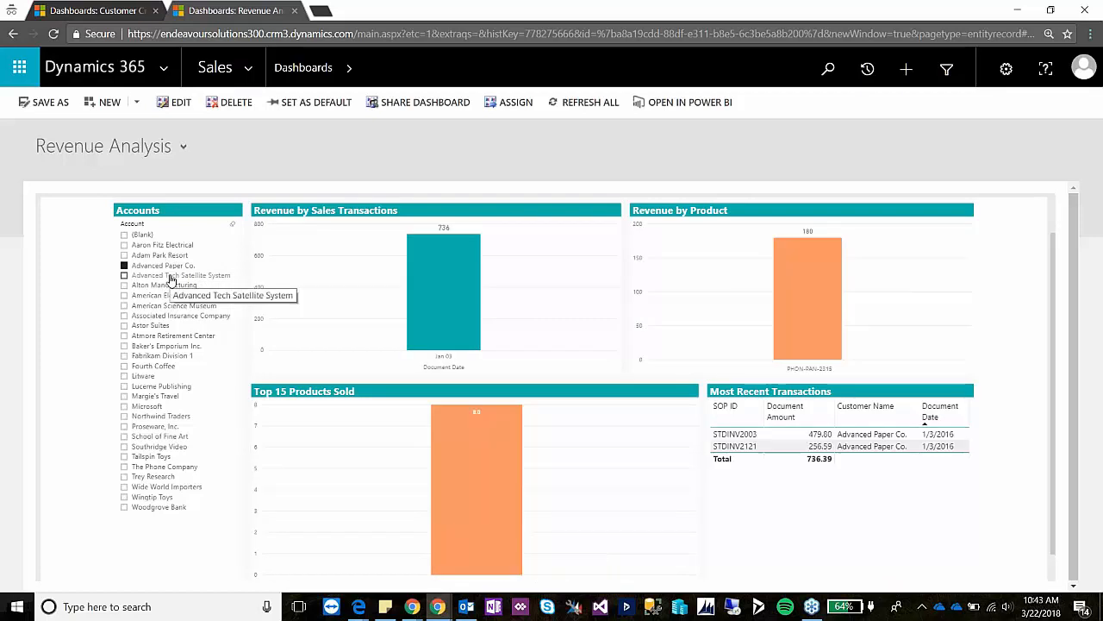
Step: Switch the account filter to Advanced Tech Satellite System and then back to Aaron Fitz Electrical to compare their revenue
click(171, 277)
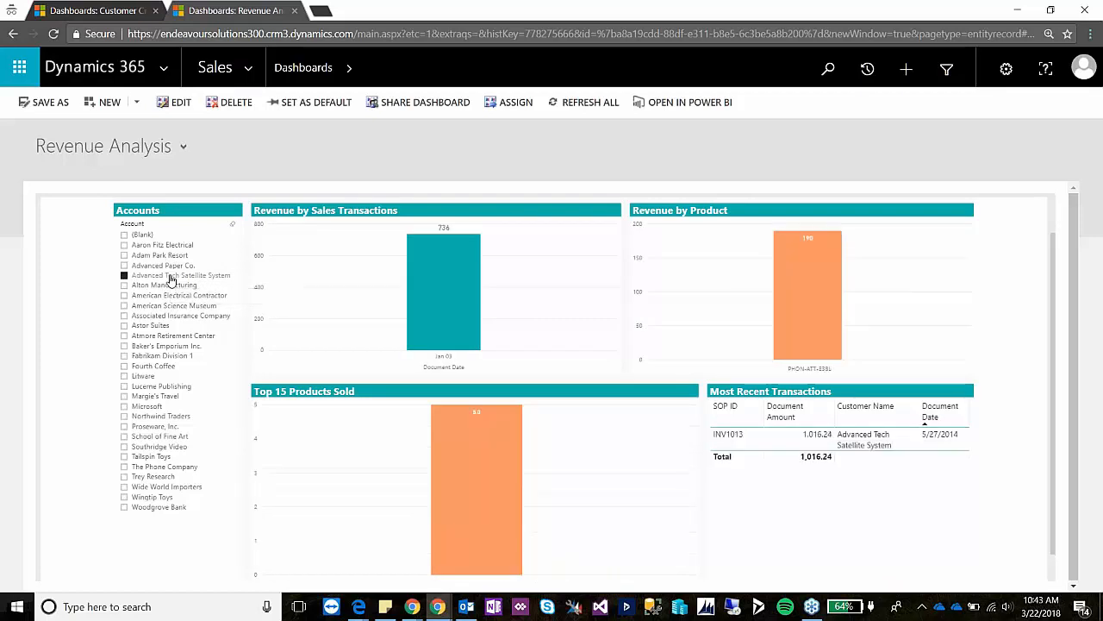
click(166, 247)
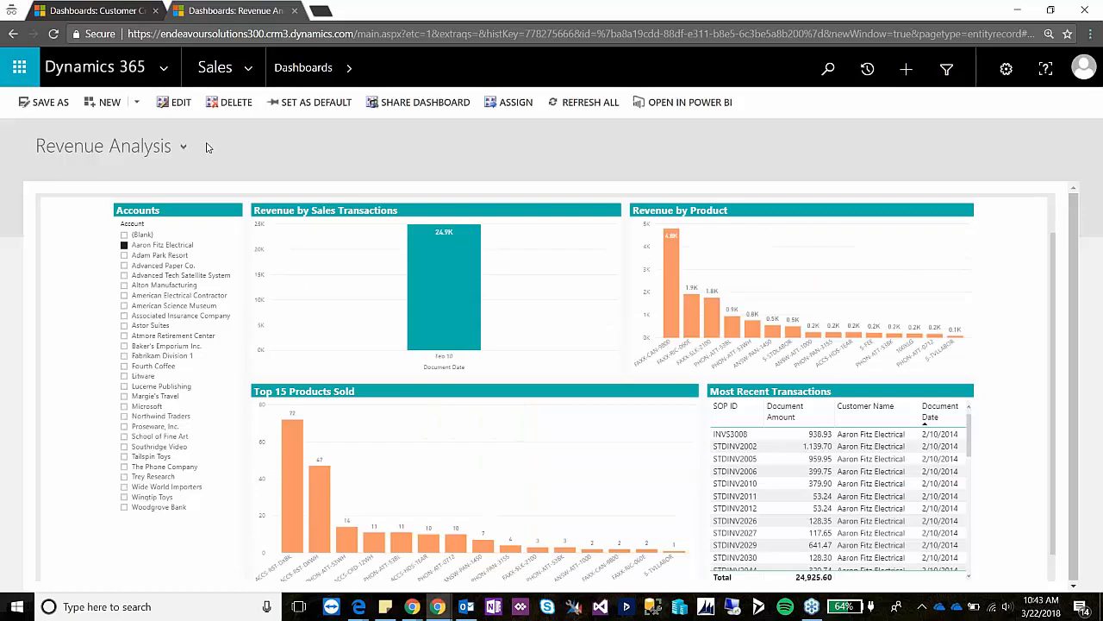
Step: Switch from Revenue Analysis to the Address Comparison dashboard
click(182, 147)
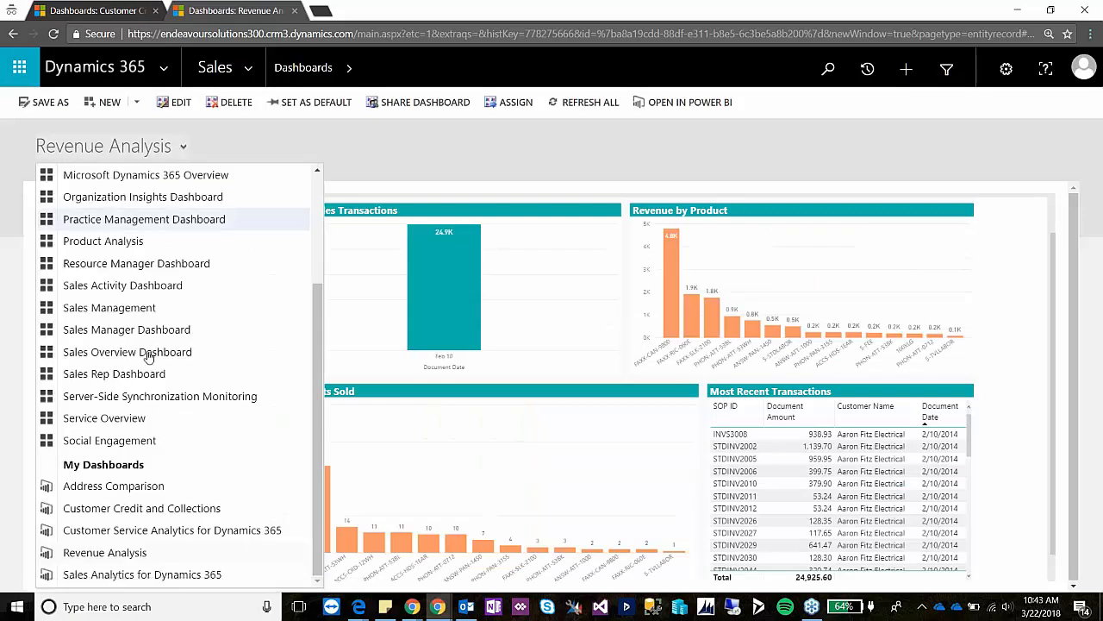
click(135, 488)
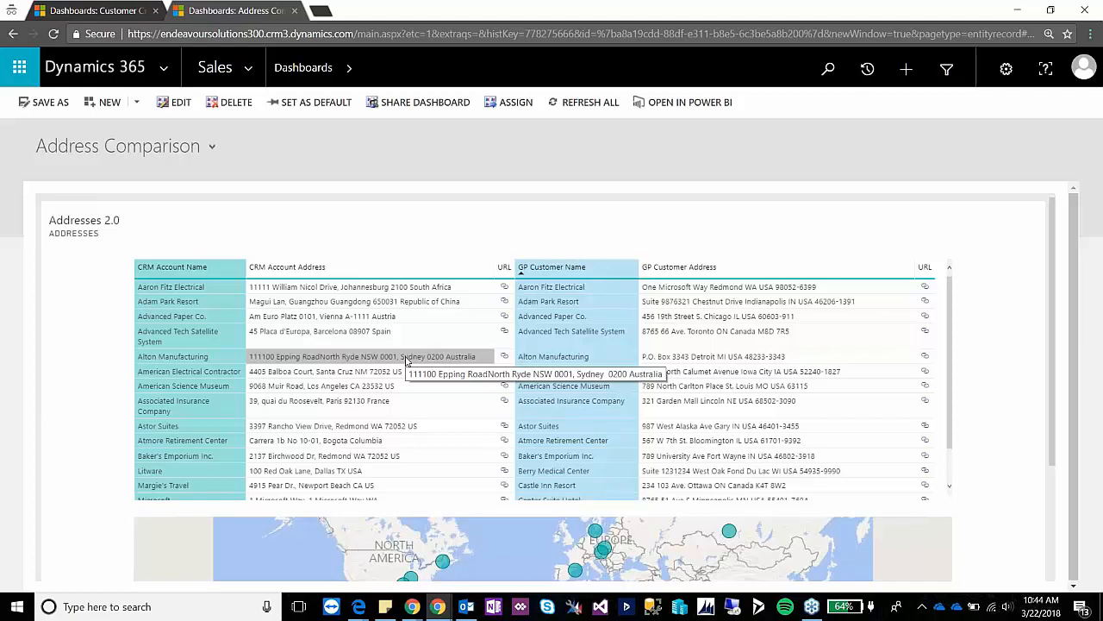
Step: Isolate Aaron Fitz Electrical to compare its CRM and GP addresses and map location, clear the selection, and isolate the account again
click(194, 295)
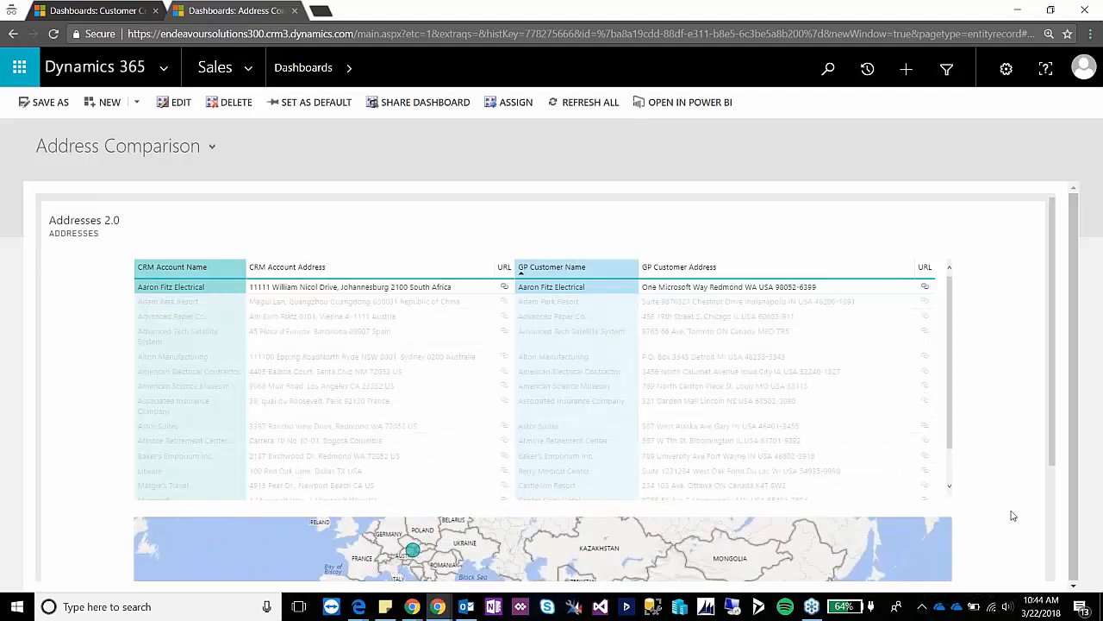
scroll(1014, 514, down, 2)
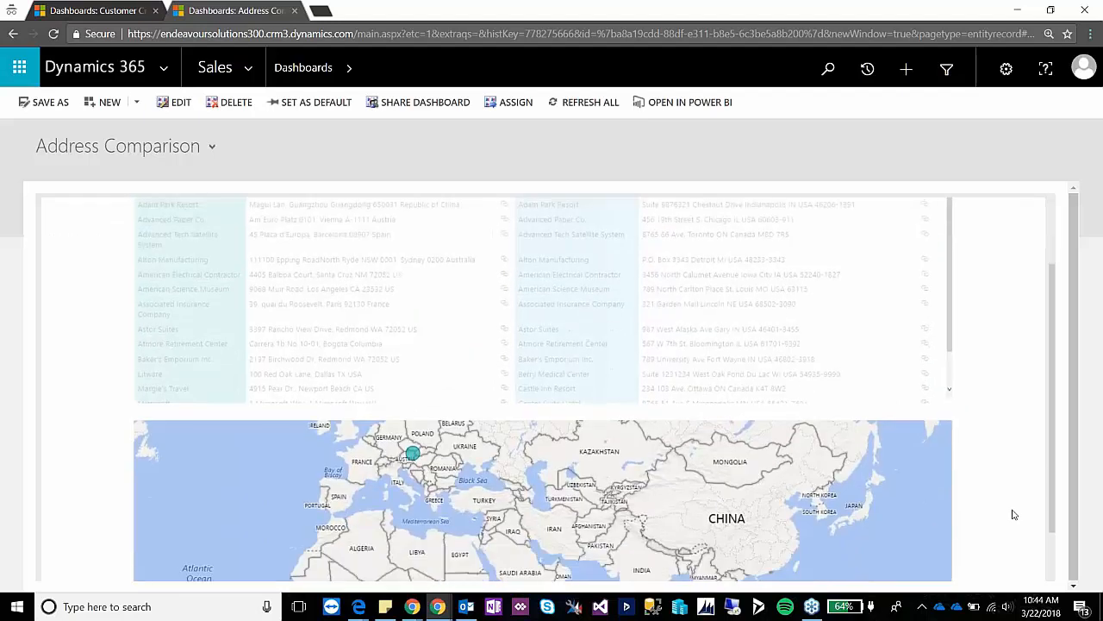
scroll(1014, 514, up, 1)
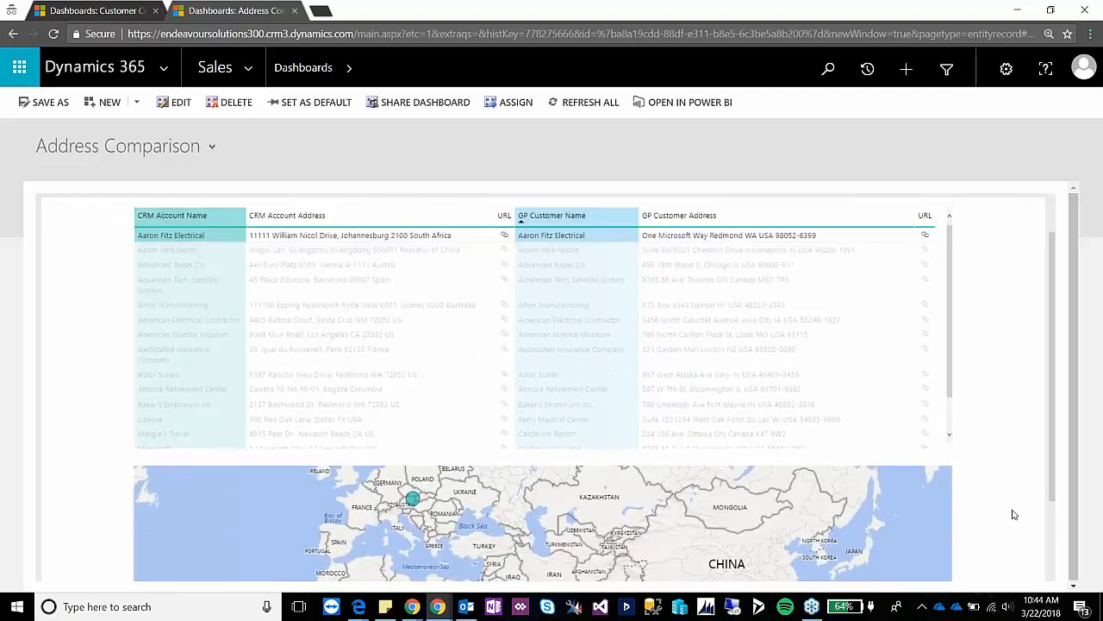
click(199, 237)
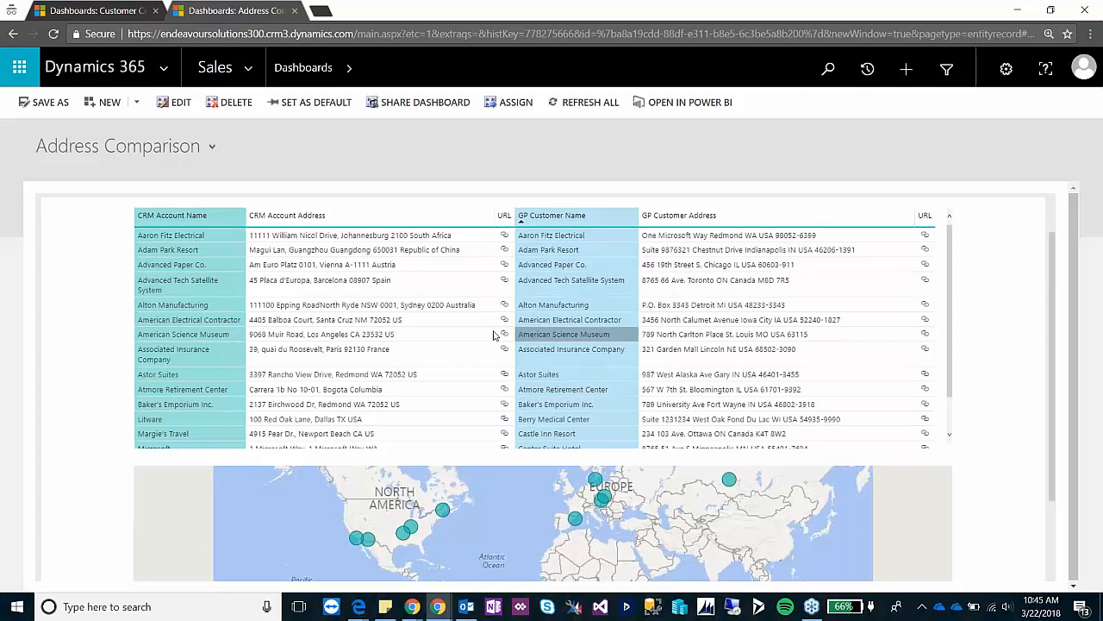
click(188, 242)
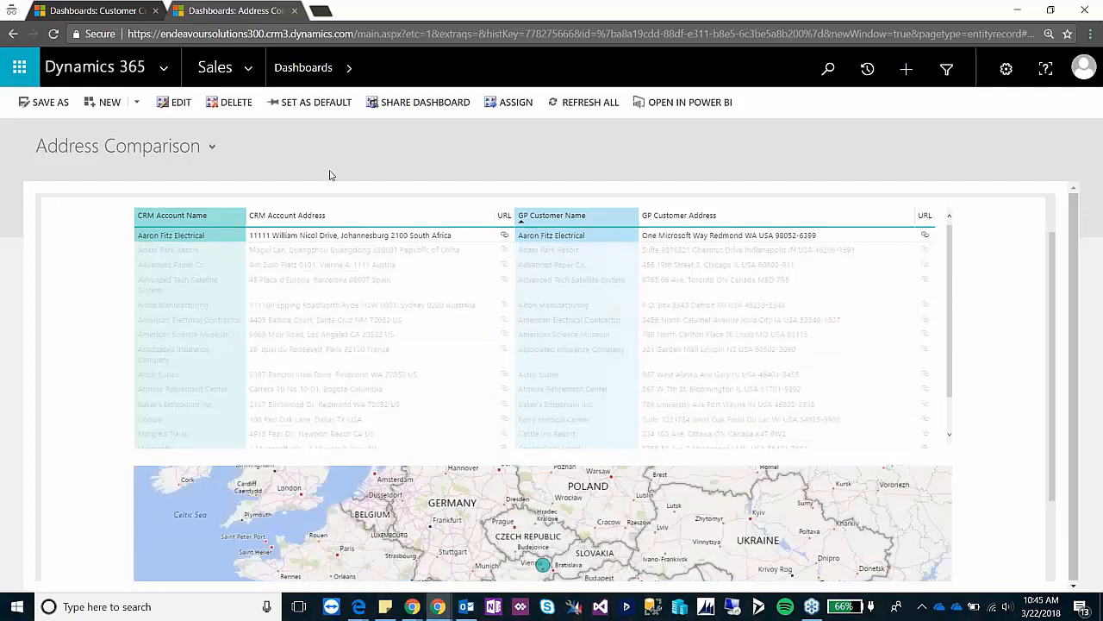